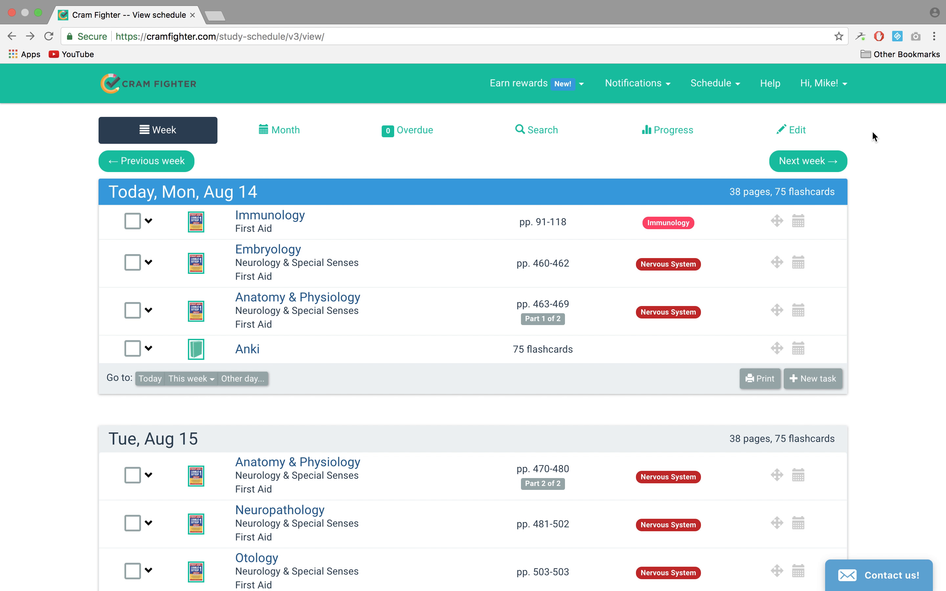
- Open the account page and check the area of study, graduation year and chosen school in the personal information
left_click(833, 88)
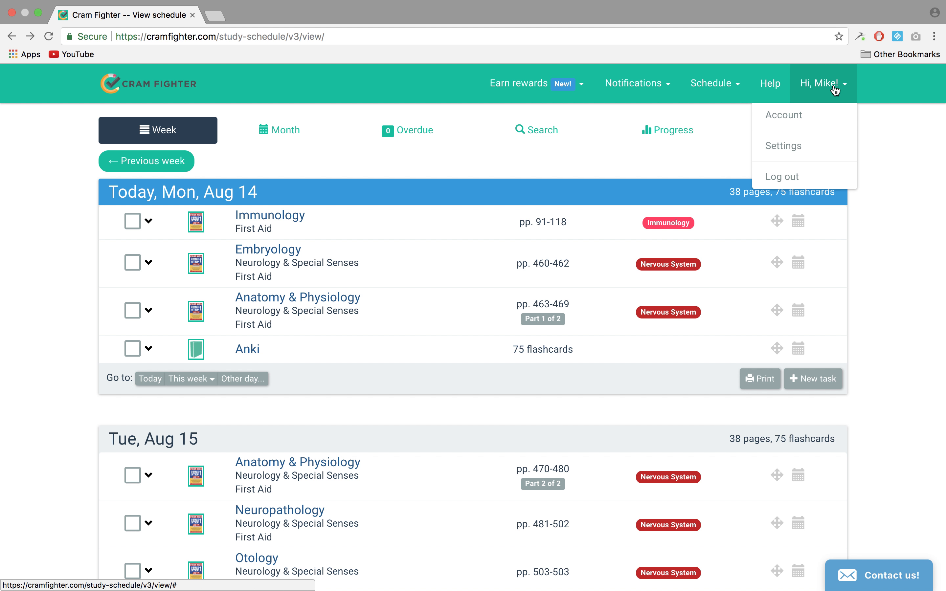
left_click(819, 114)
scroll(638, 438, "down", 5)
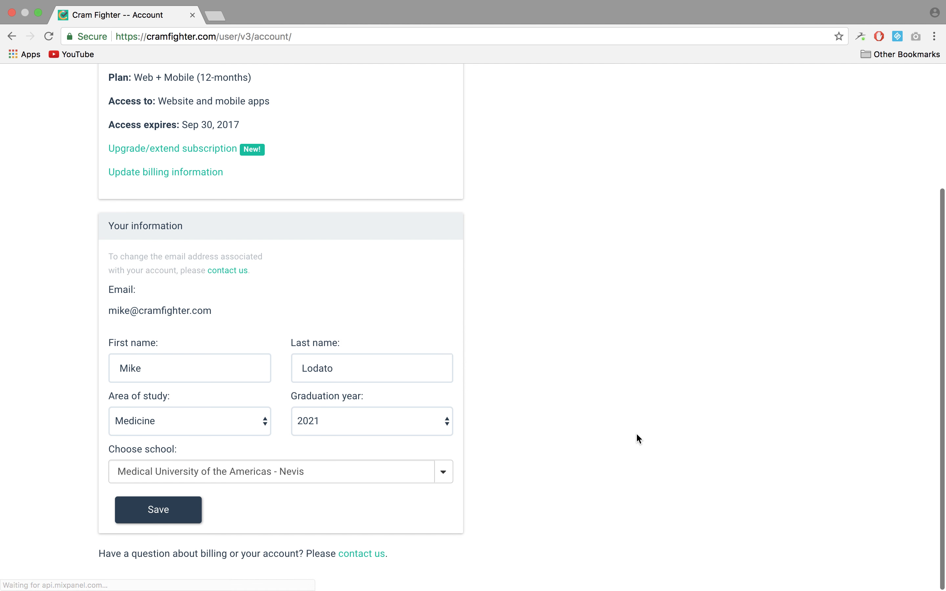
left_click(444, 473)
left_click(449, 478)
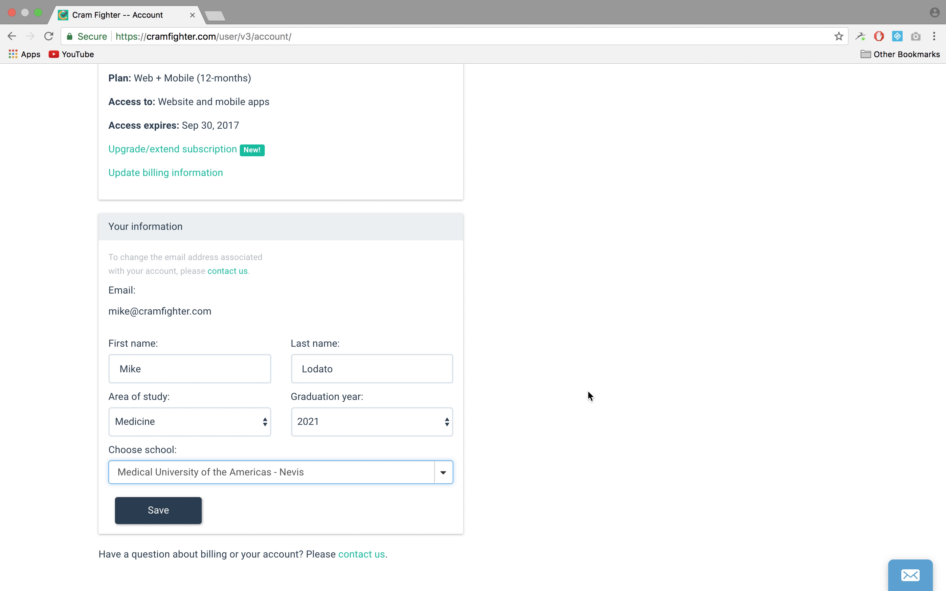
scroll(588, 391, "up", 5)
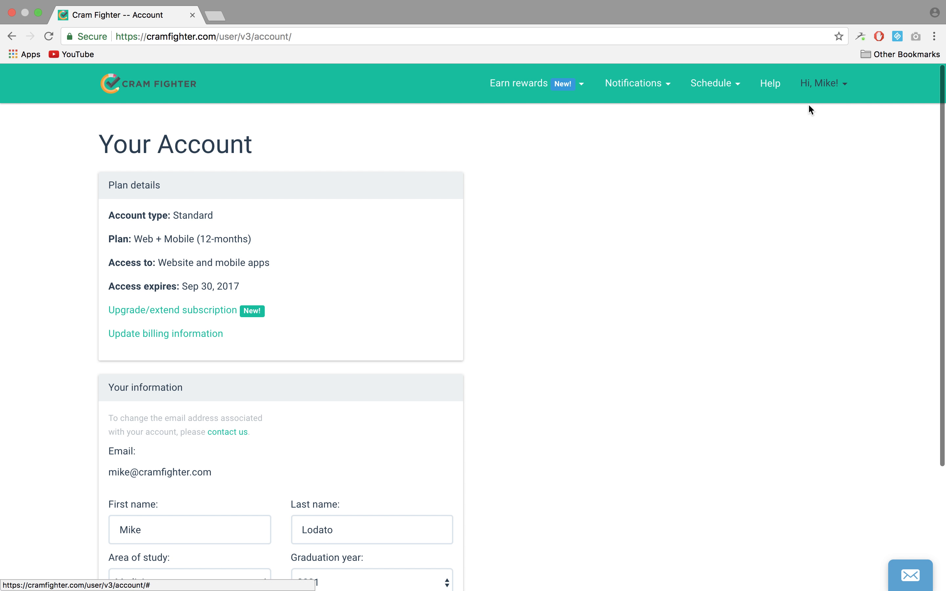
- Add the school course Systems and Disease IV to the study schedule and save its course information
left_click(700, 89)
left_click(695, 135)
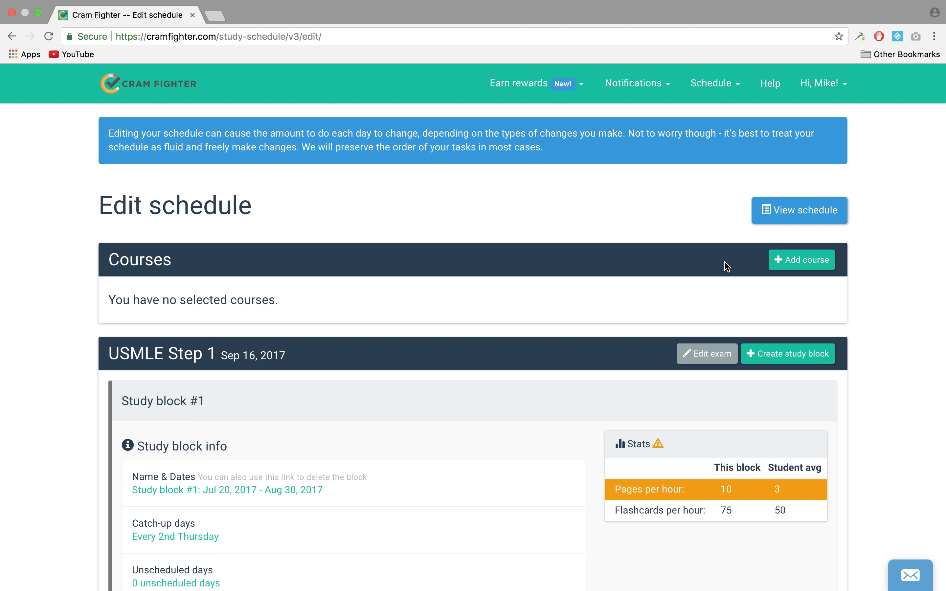
left_click(802, 261)
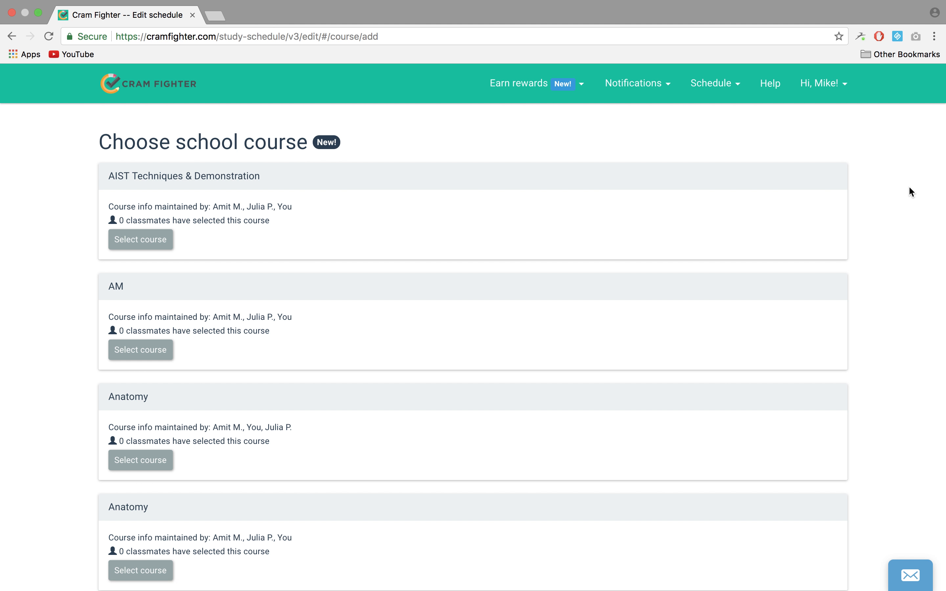
scroll(896, 195, "down", 8)
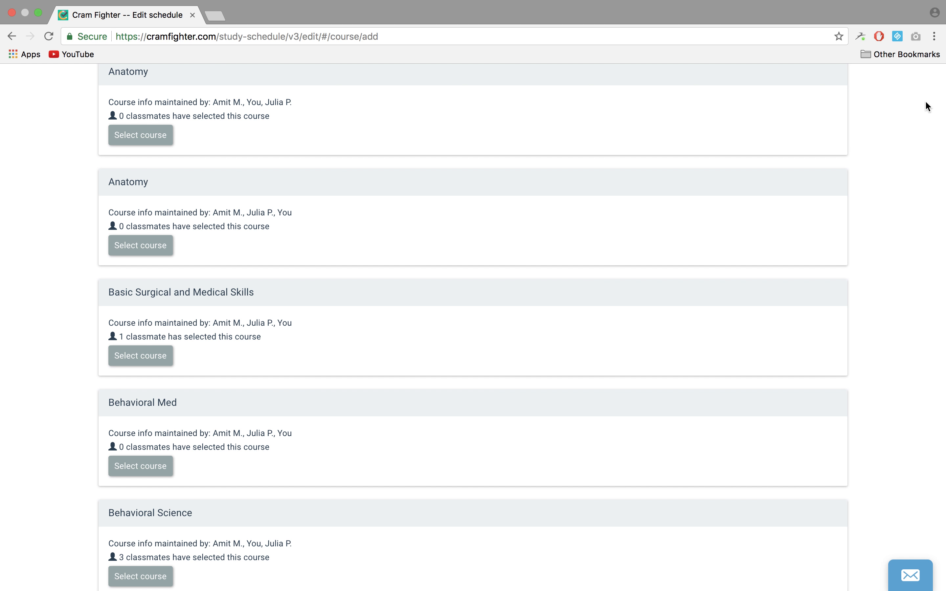
scroll(941, 103, "down", 2)
left_click_drag(943, 90, 943, 587)
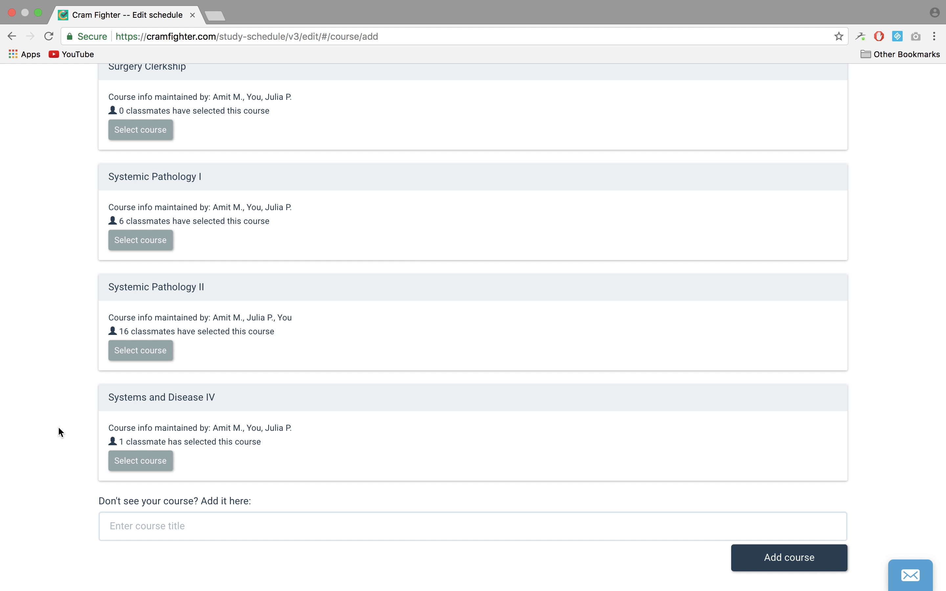
left_click(117, 466)
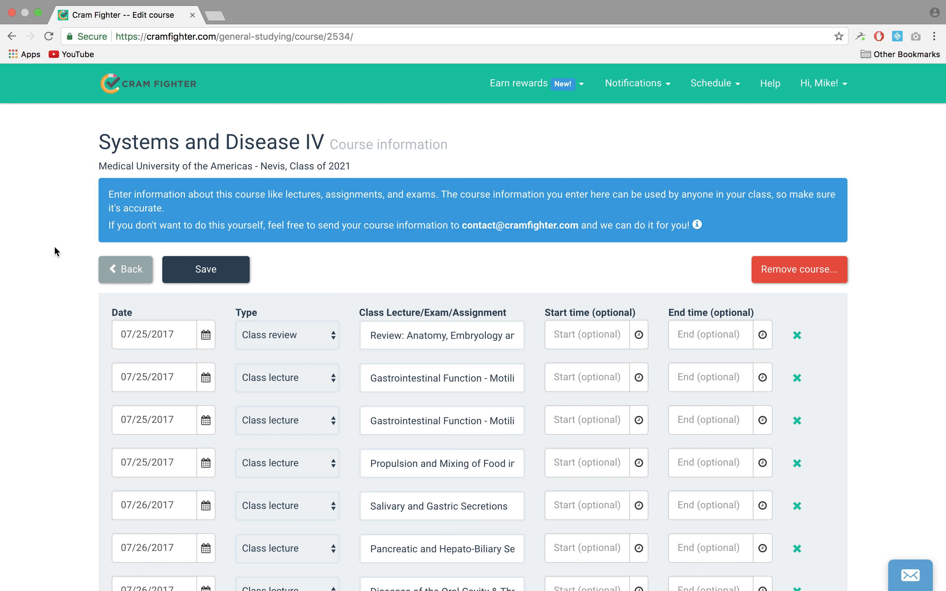
scroll(63, 415, "down", 2)
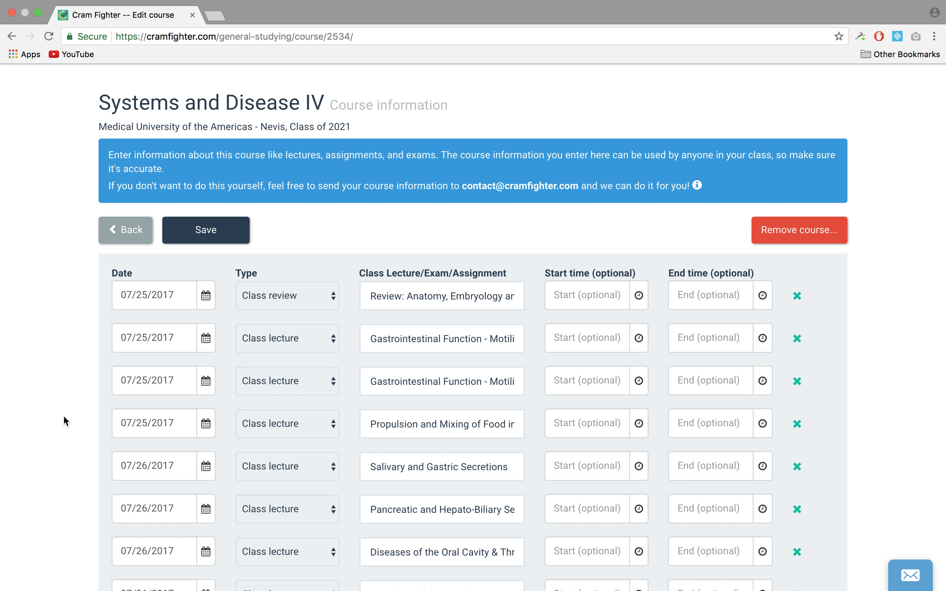
left_click(237, 234)
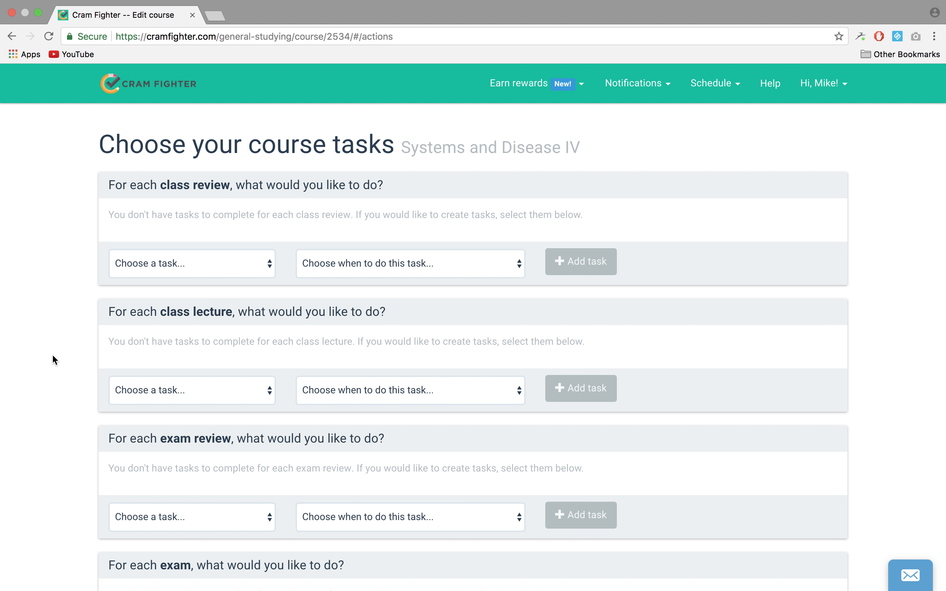
- Add a Review notes task scheduled 1 day after each class lecture
scroll(51, 355, "down", 3)
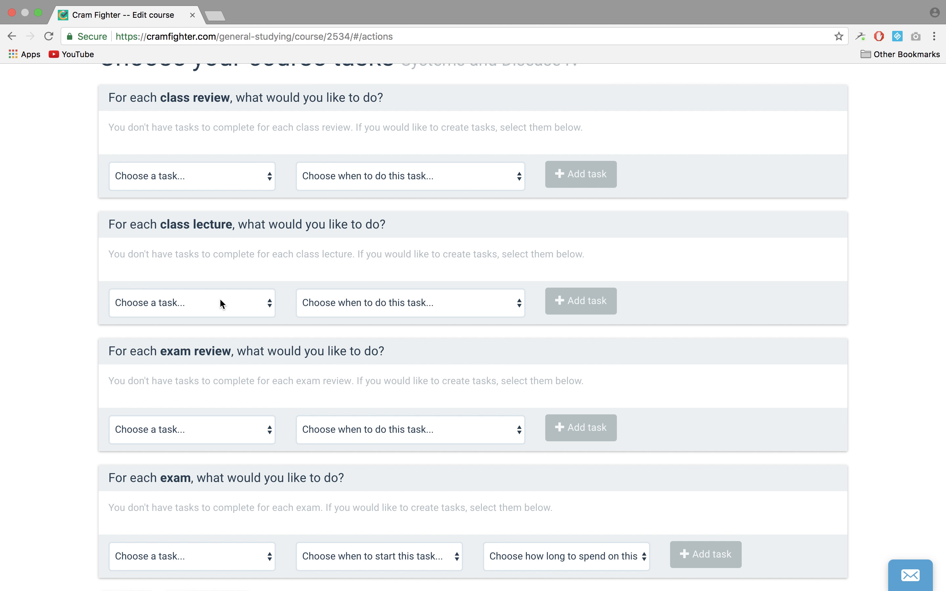
scroll(221, 300, "down", 2)
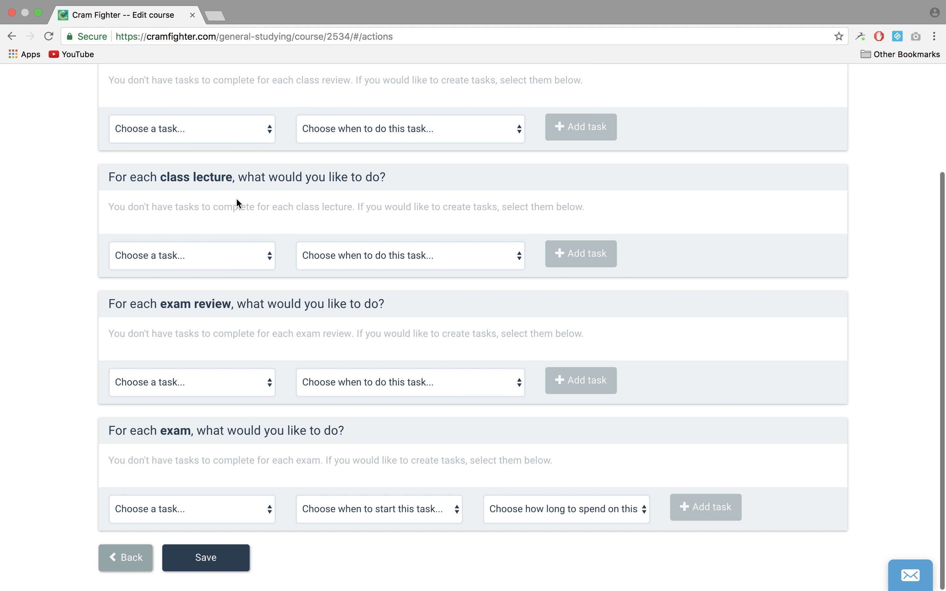
left_click(226, 257)
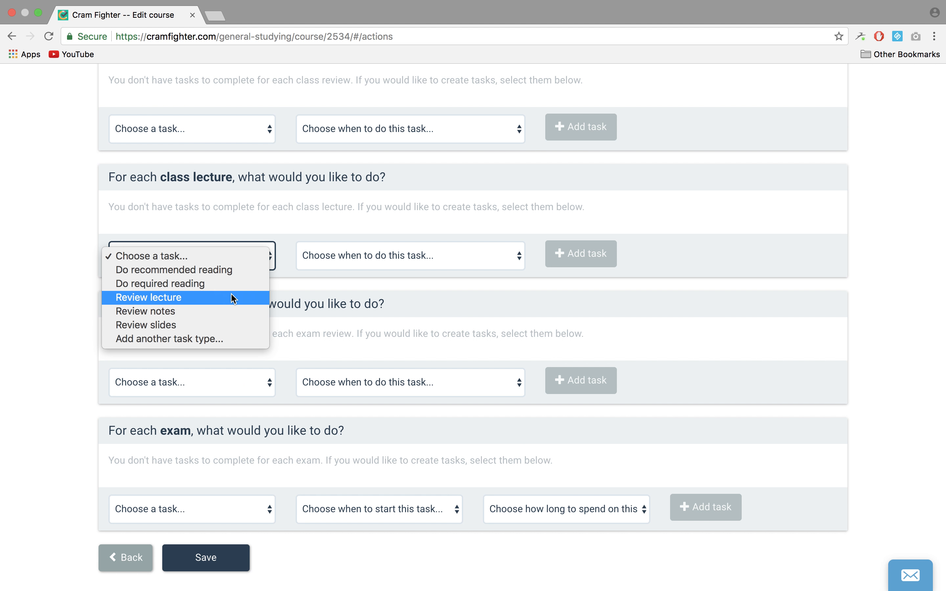
left_click(233, 311)
left_click(407, 259)
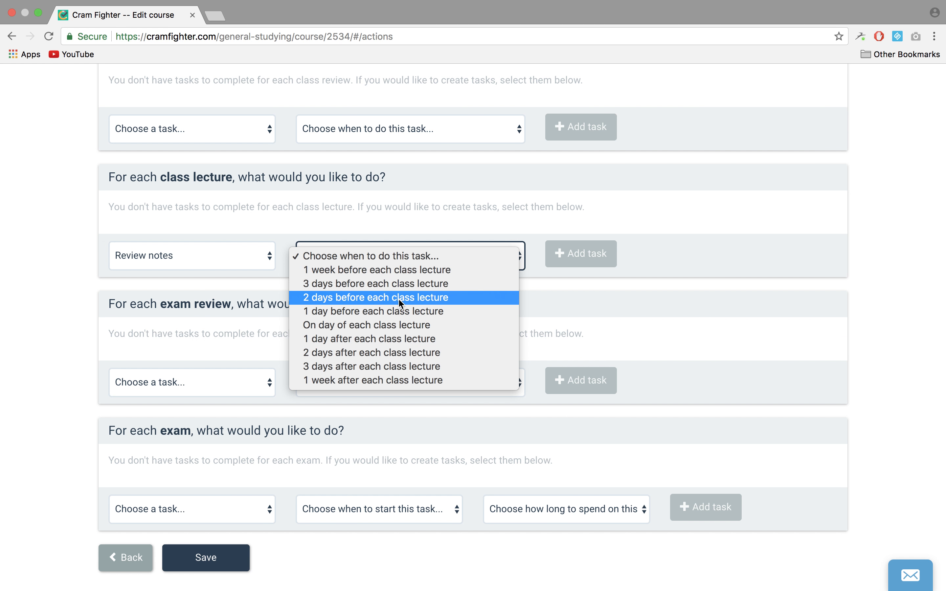
left_click(395, 344)
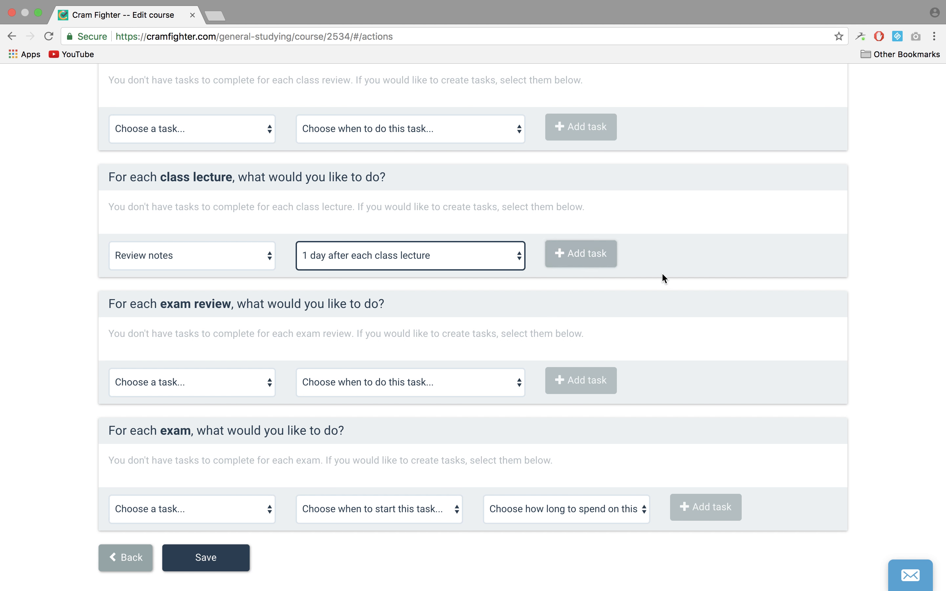
left_click(594, 260)
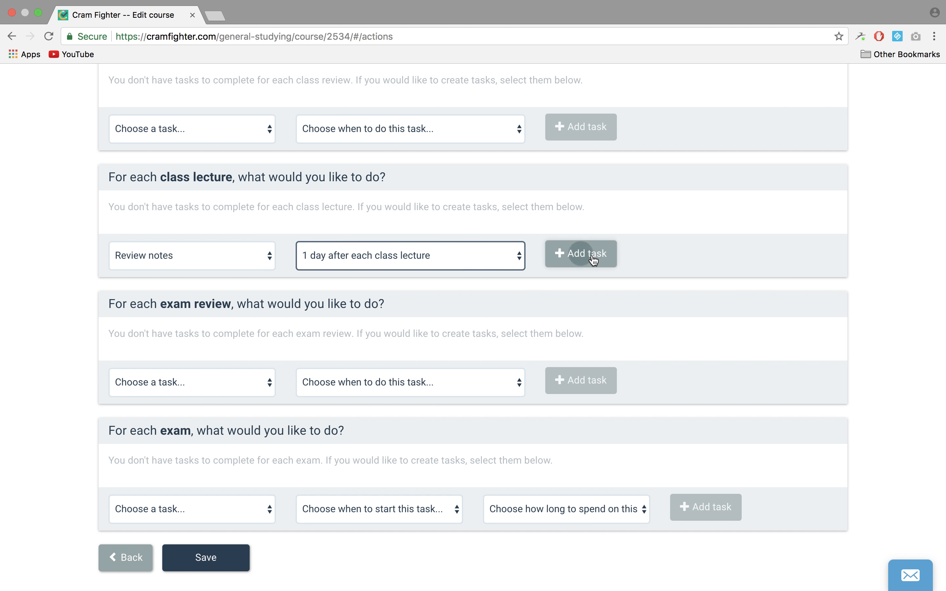
- Add a Do required reading task scheduled 2 days before each class lecture
left_click(233, 264)
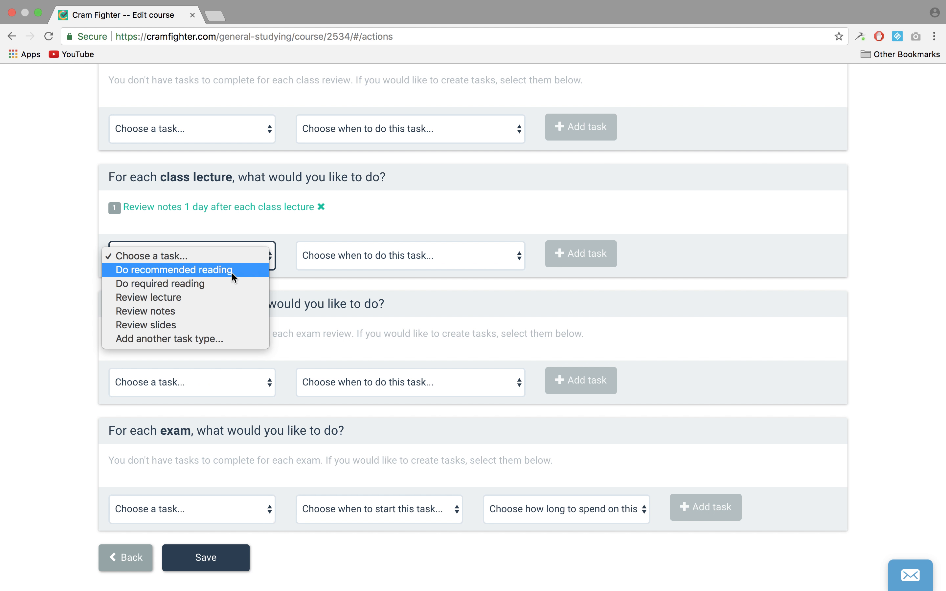
left_click(230, 282)
left_click(391, 258)
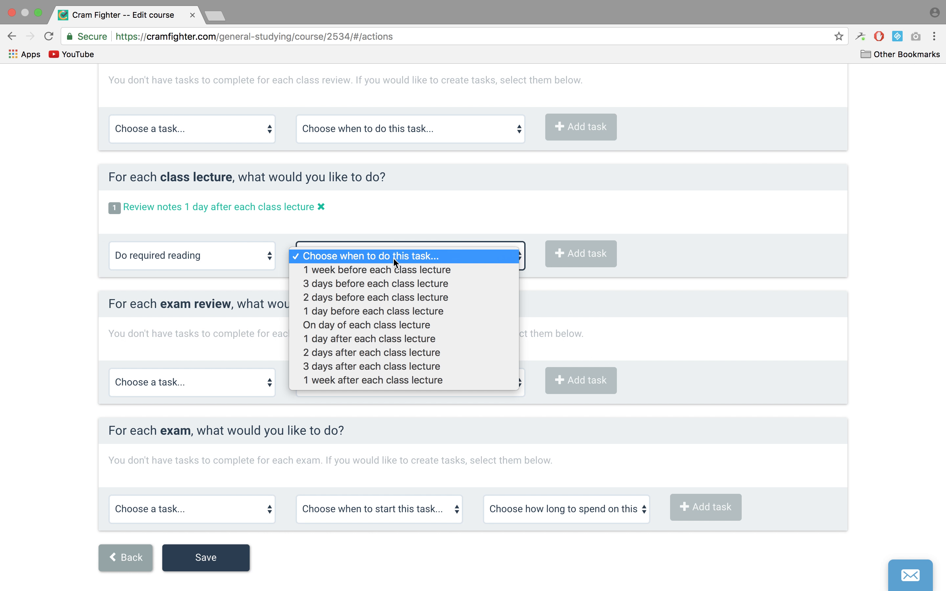
left_click(387, 297)
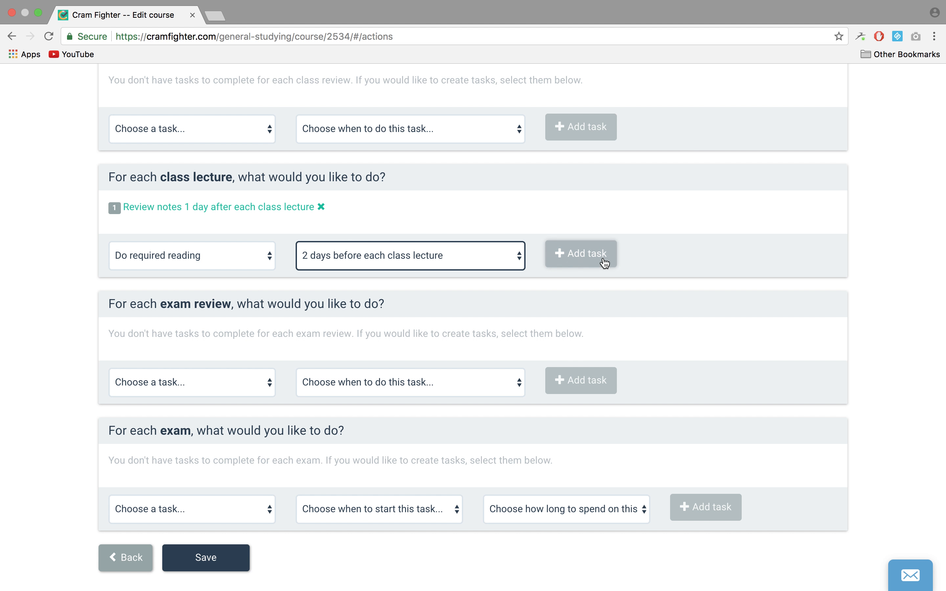
left_click(603, 261)
- Save the course tasks, recalculate the study schedule and look through the week's days for the course's entries
scroll(701, 290, "down", 1)
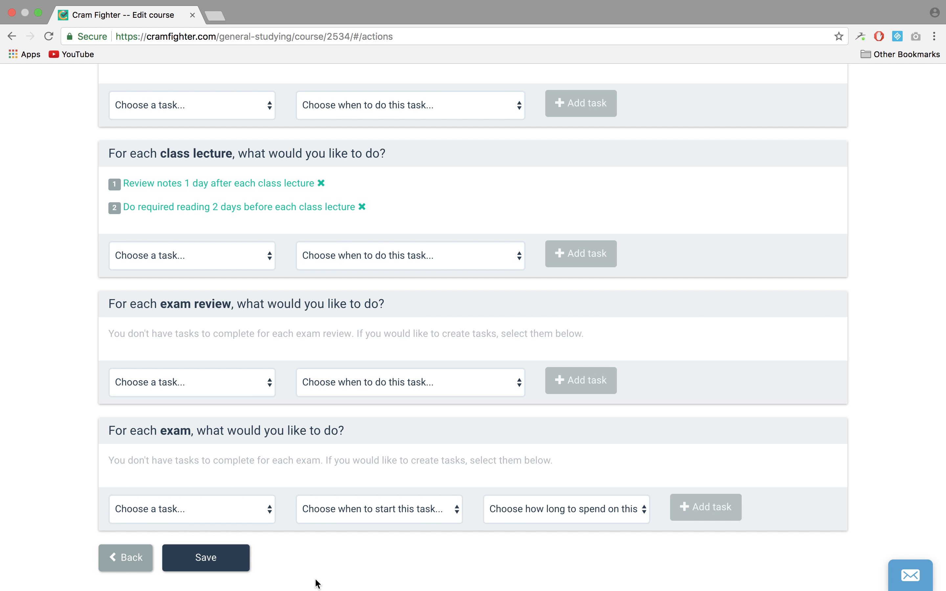
left_click(196, 561)
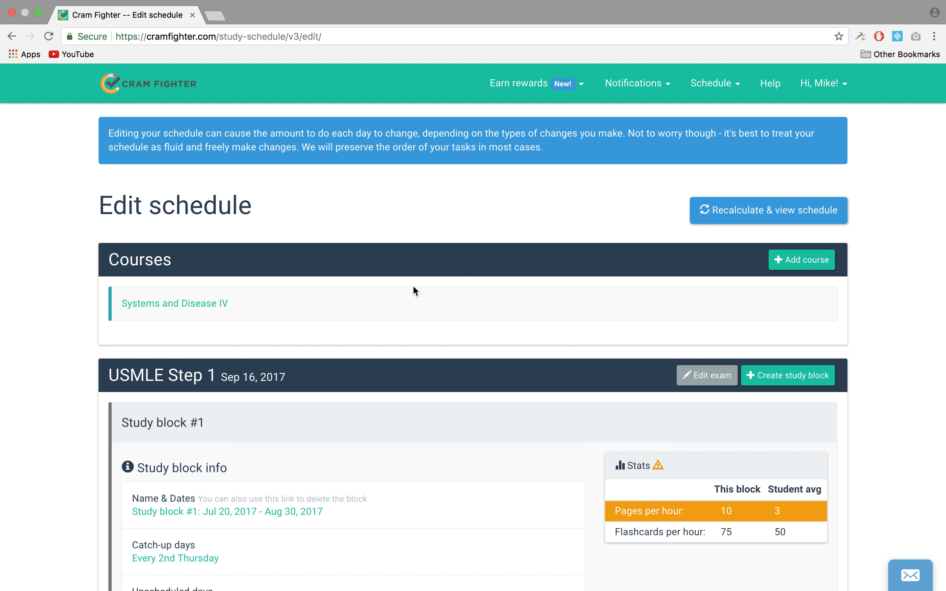
left_click(756, 218)
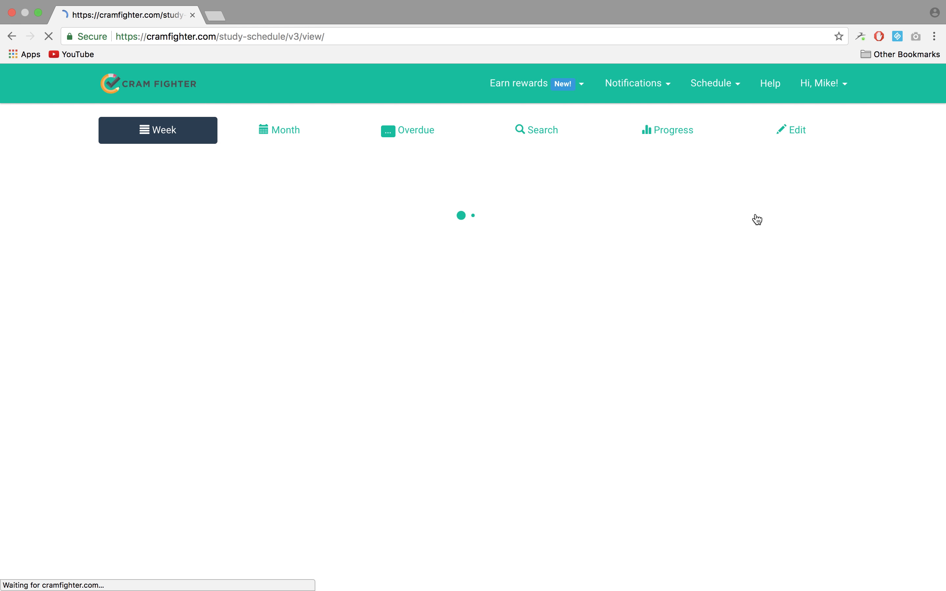
scroll(758, 220, "down", 5)
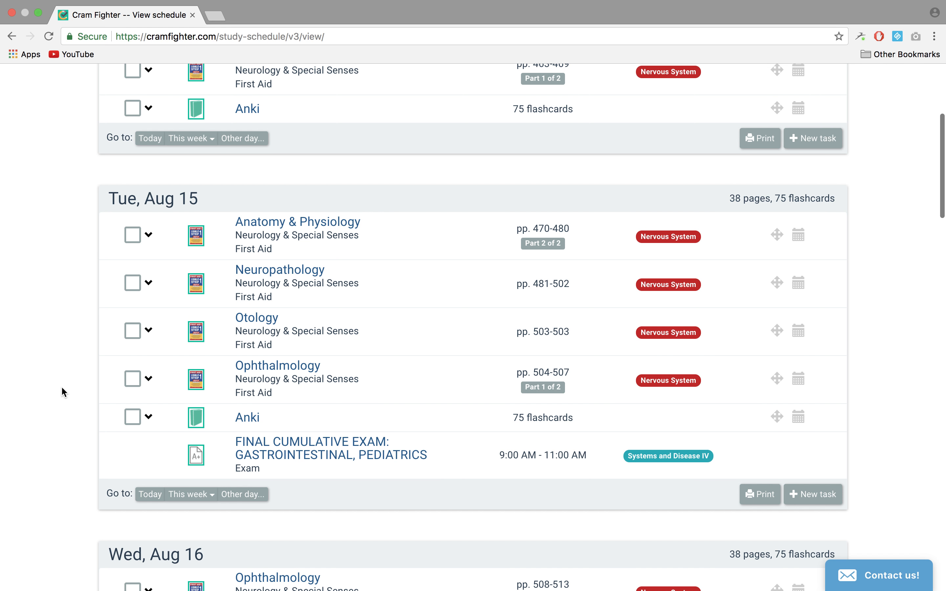
scroll(62, 390, "up", 2)
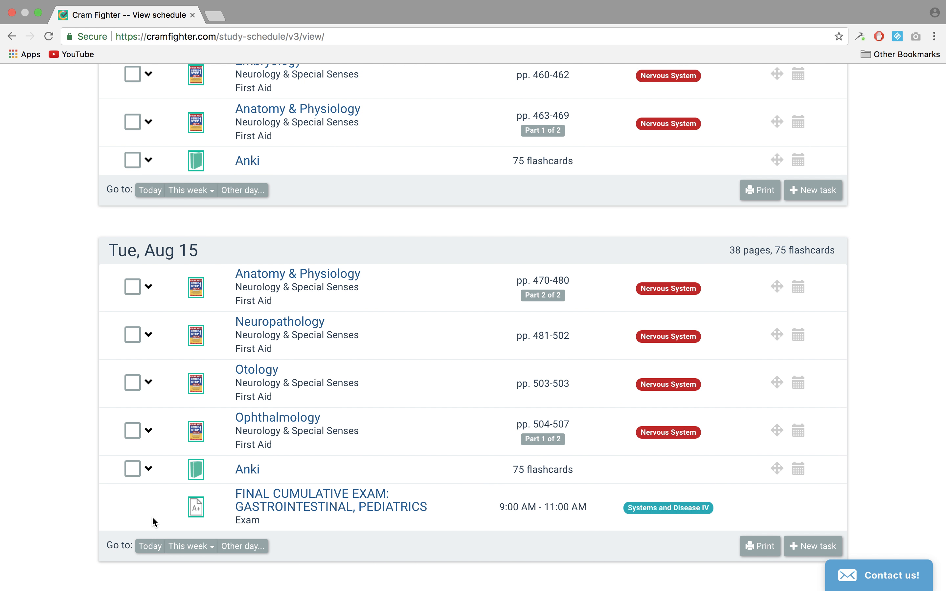
scroll(47, 514, "down", 5)
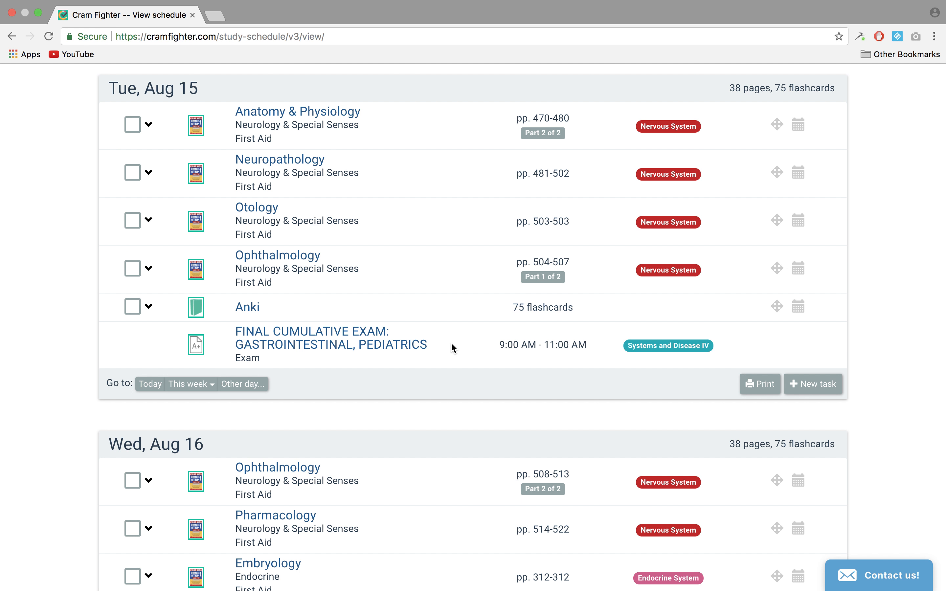
scroll(452, 347, "up", 10)
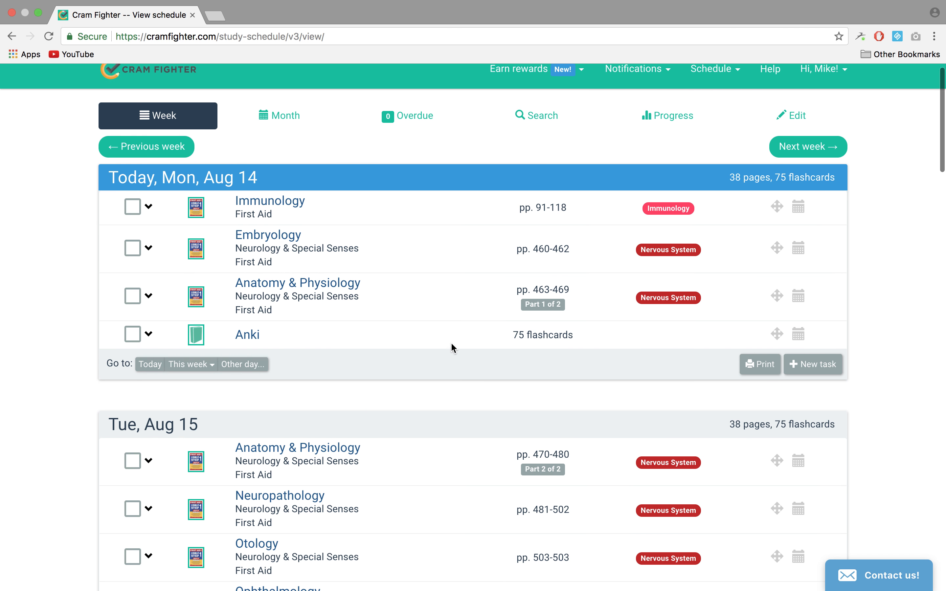